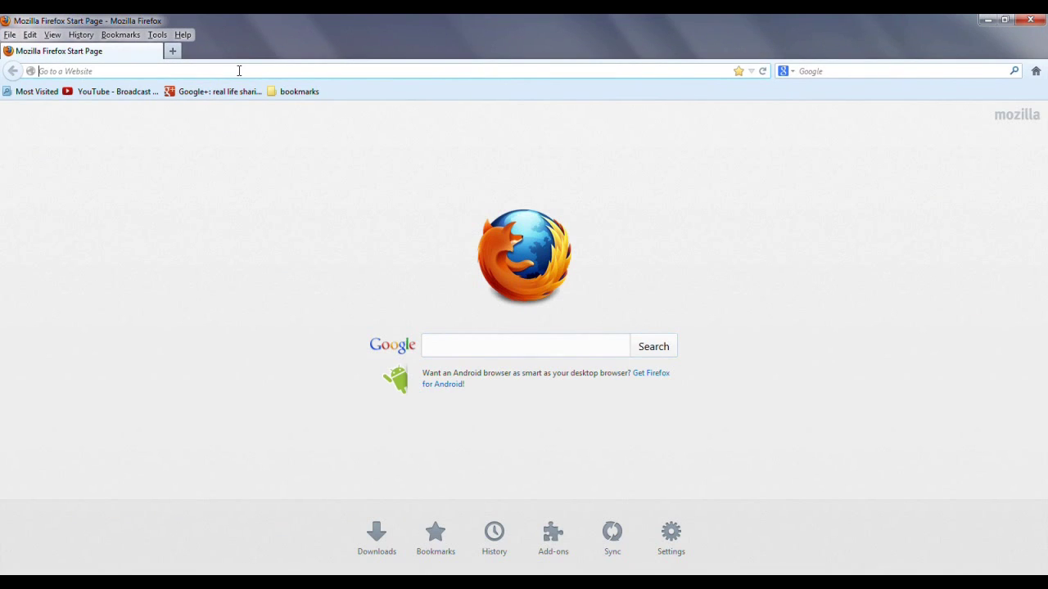
Download Minecraft_Server.exe from the Multiplayer Server section of minecraft.net/download, save it, and minimize the browser
type("minecraft.net")
key("Return")
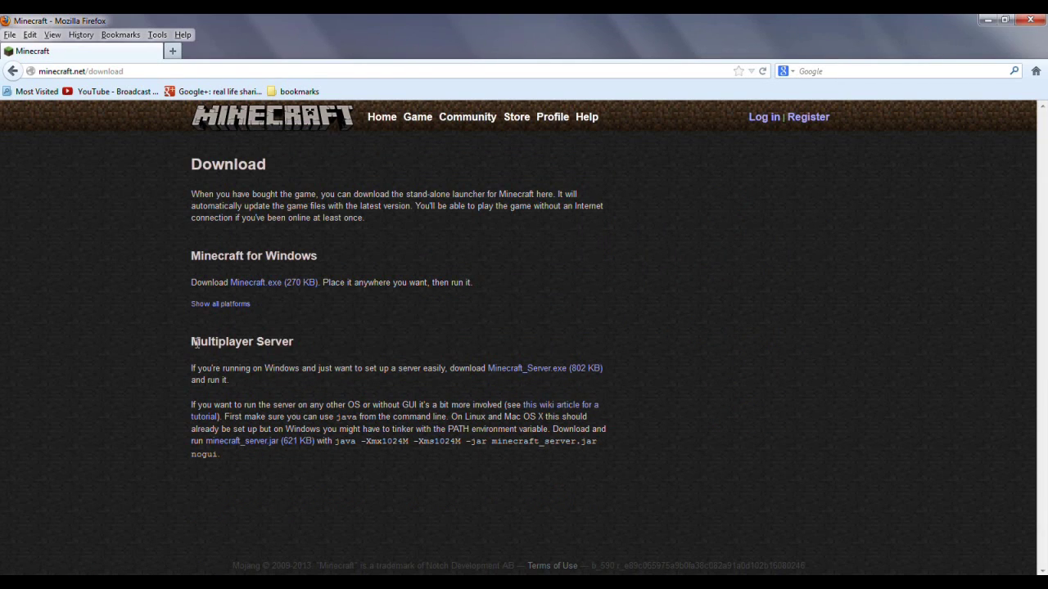
left_click_drag(196, 343, 300, 341)
left_click(300, 341)
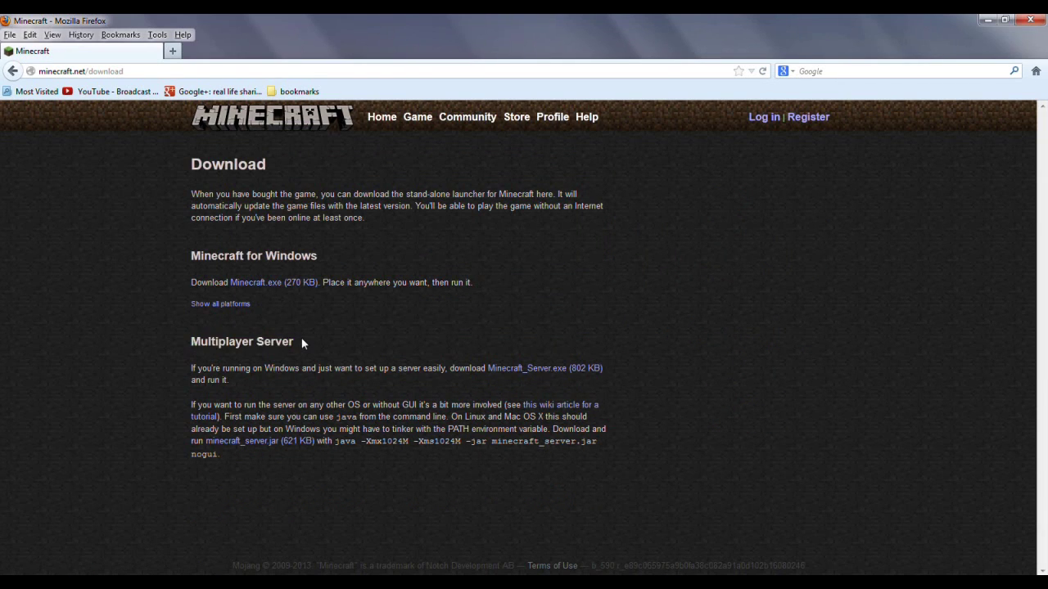
left_click(519, 369)
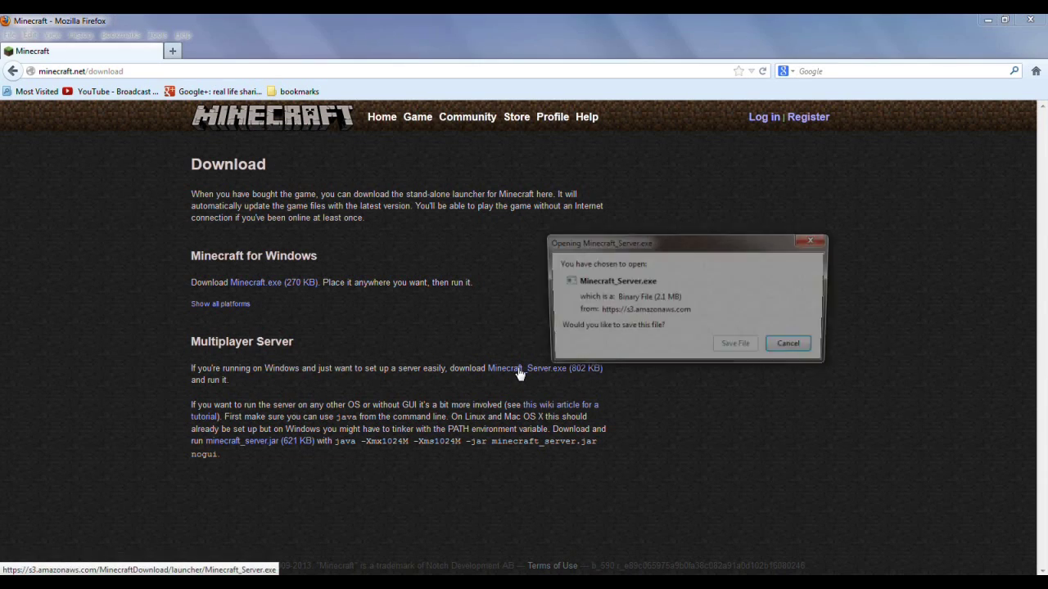
left_click(753, 348)
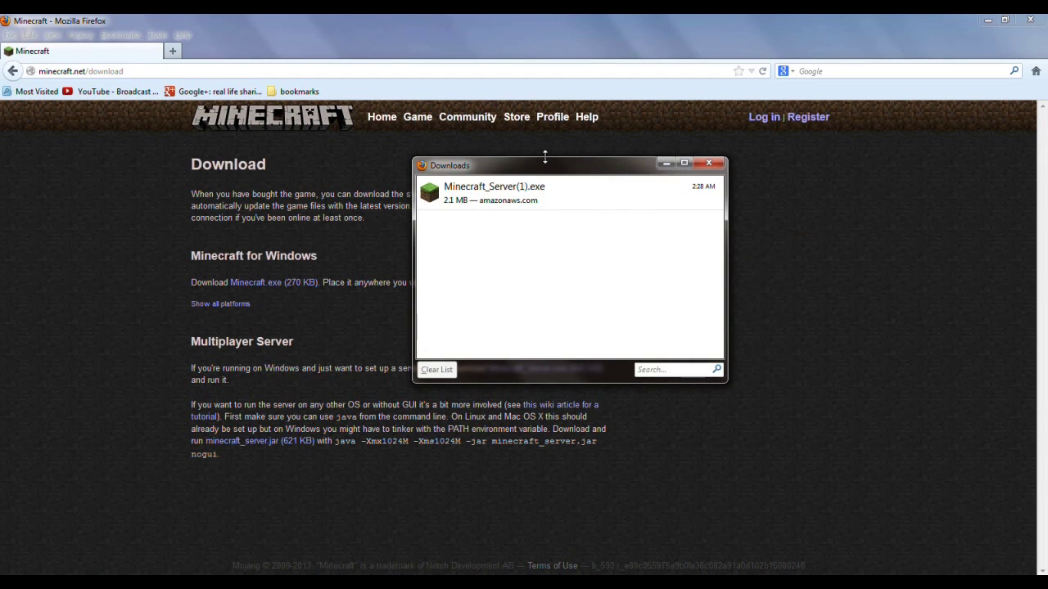
left_click(987, 24)
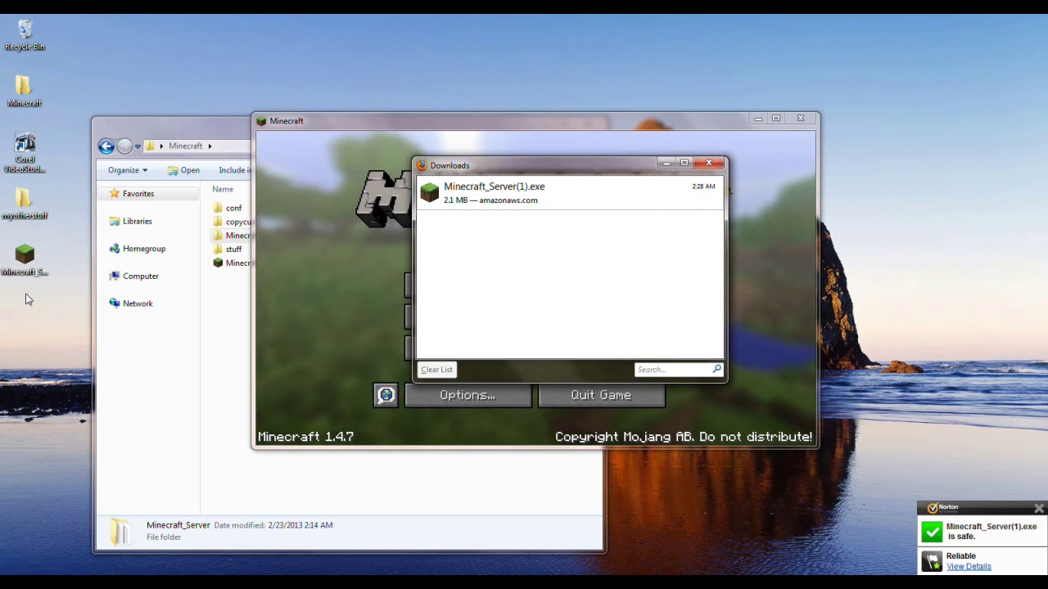
Run the downloaded Minecraft server from the desktop, and shut it down once the world has been prepared
left_click(323, 124)
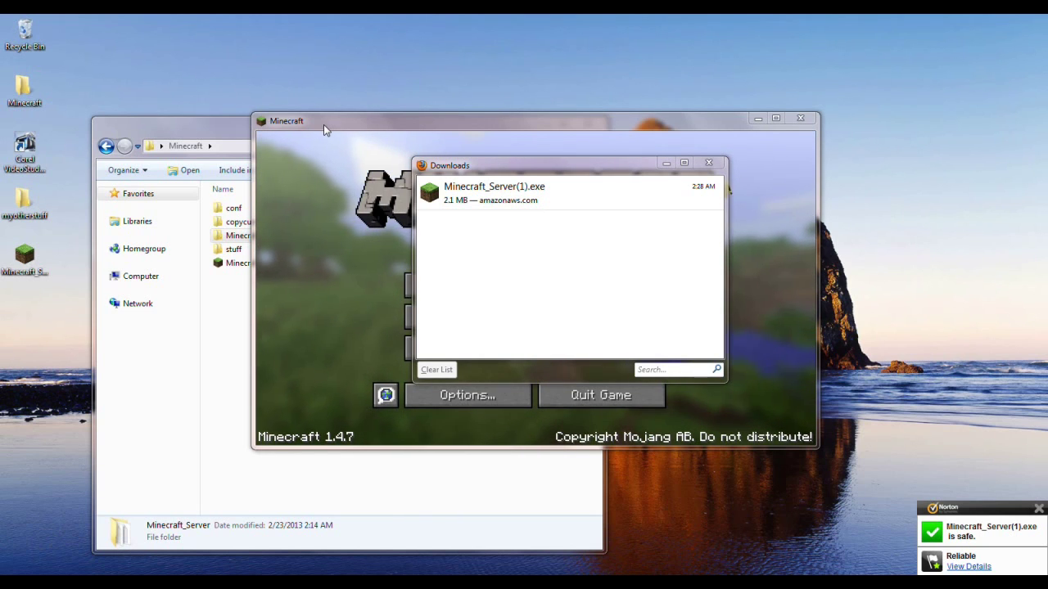
double_click(26, 257)
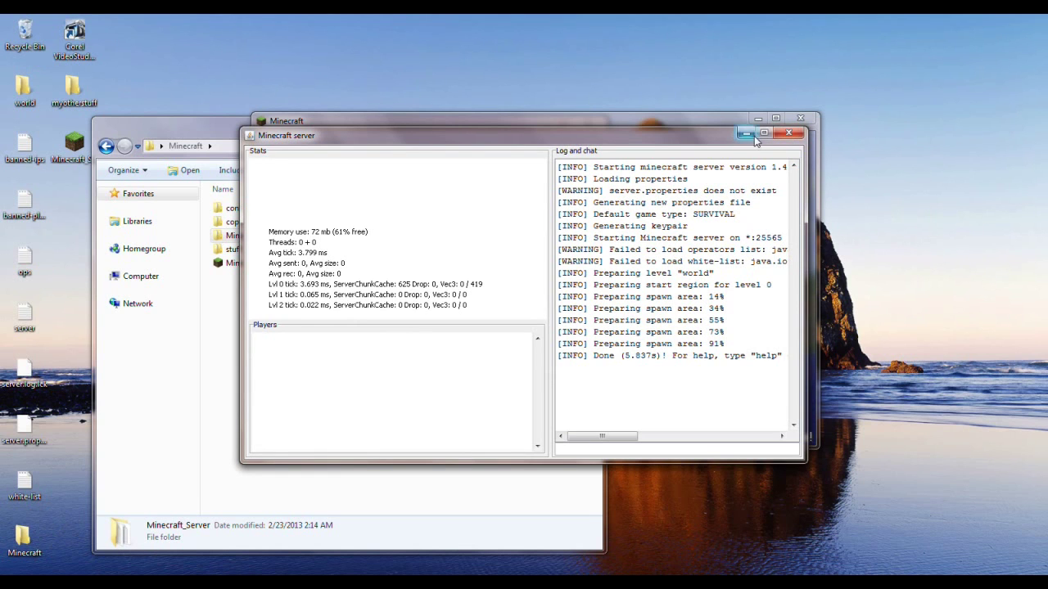
left_click(795, 136)
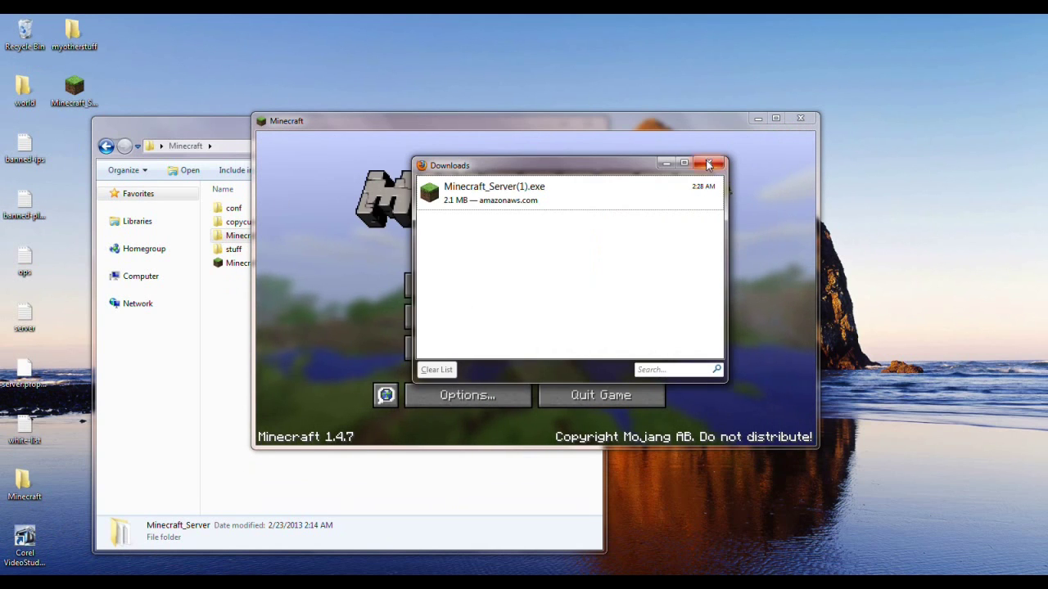
Delete the world folder, the server's generated files and the downloaded server application from the desktop, moving them to the Recycle Bin
left_click_drag(98, 76, 3, 447)
right_click(16, 93)
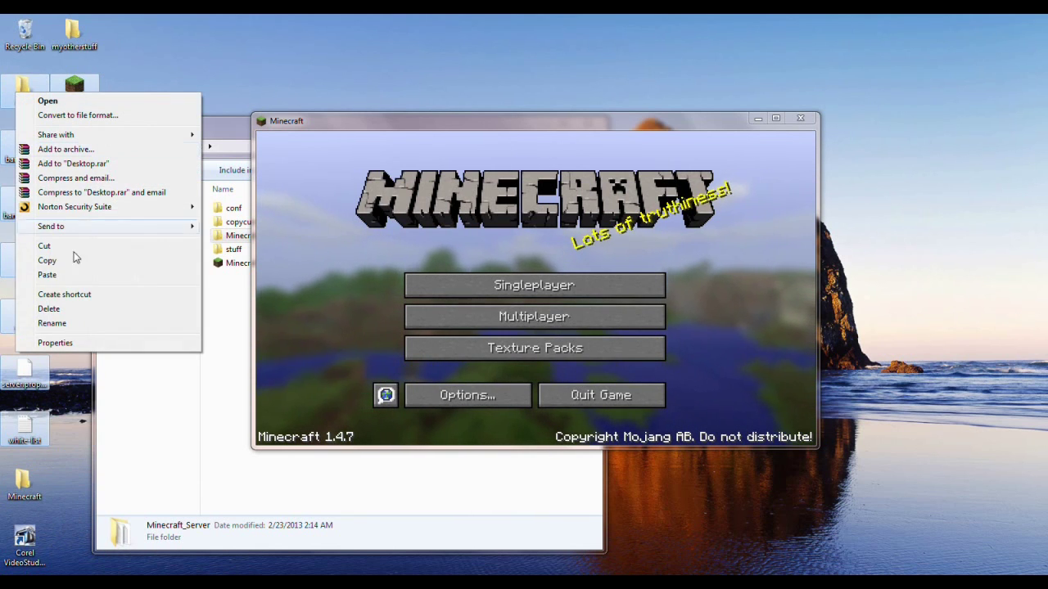
left_click(50, 310)
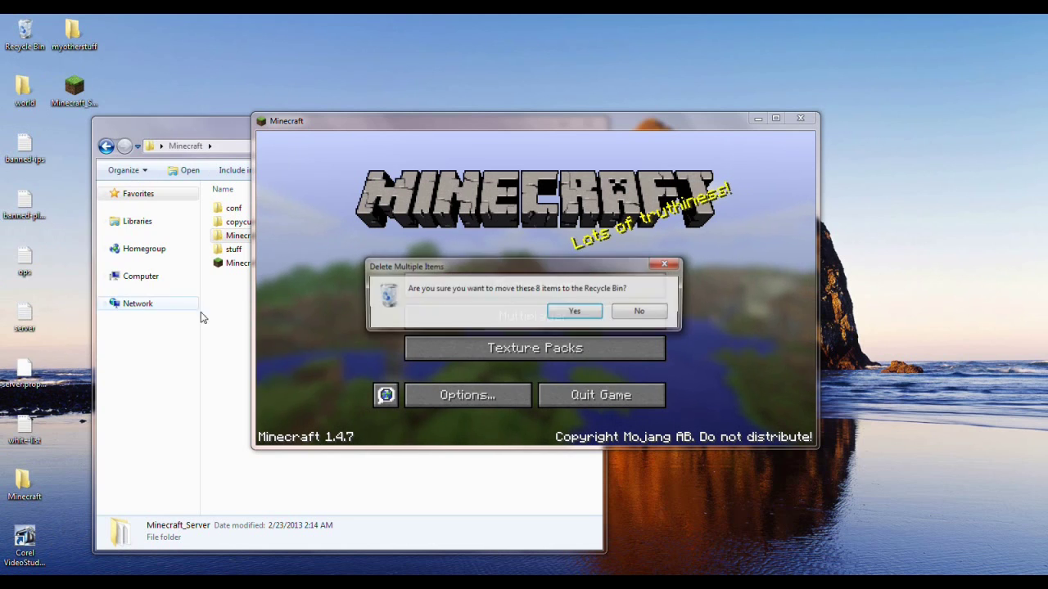
left_click(569, 312)
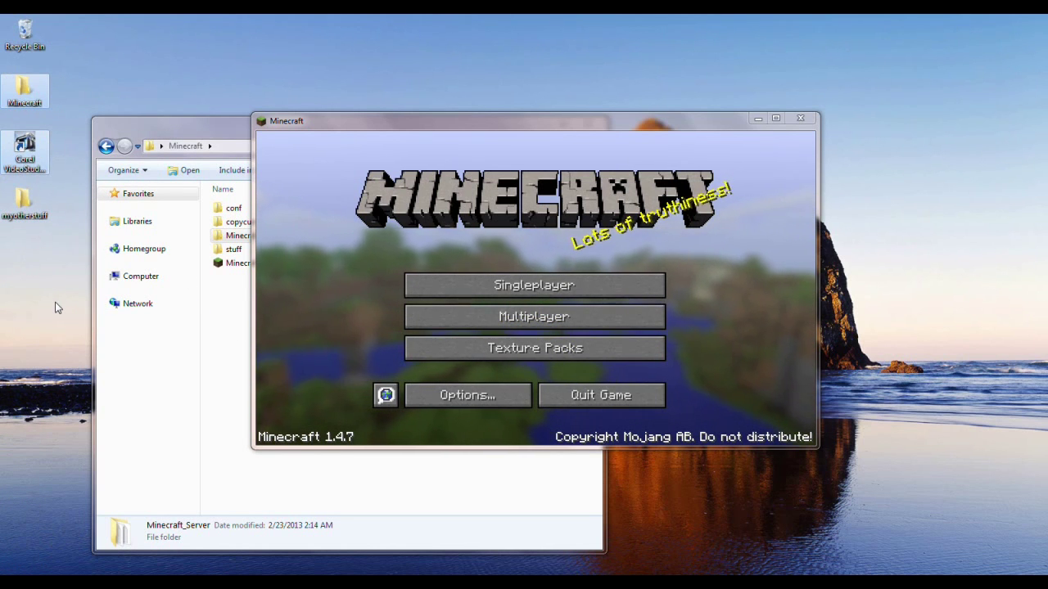
Start the Minecraft_Server application from the Minecraft_Server folder inside Minecraft, and return to that folder's file list
left_click(198, 123)
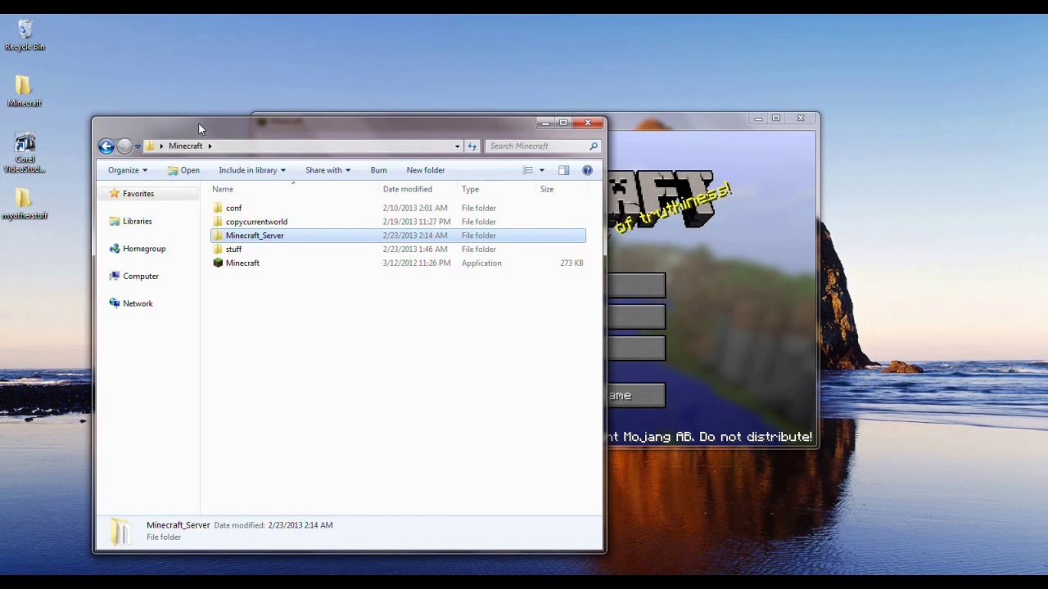
double_click(260, 239)
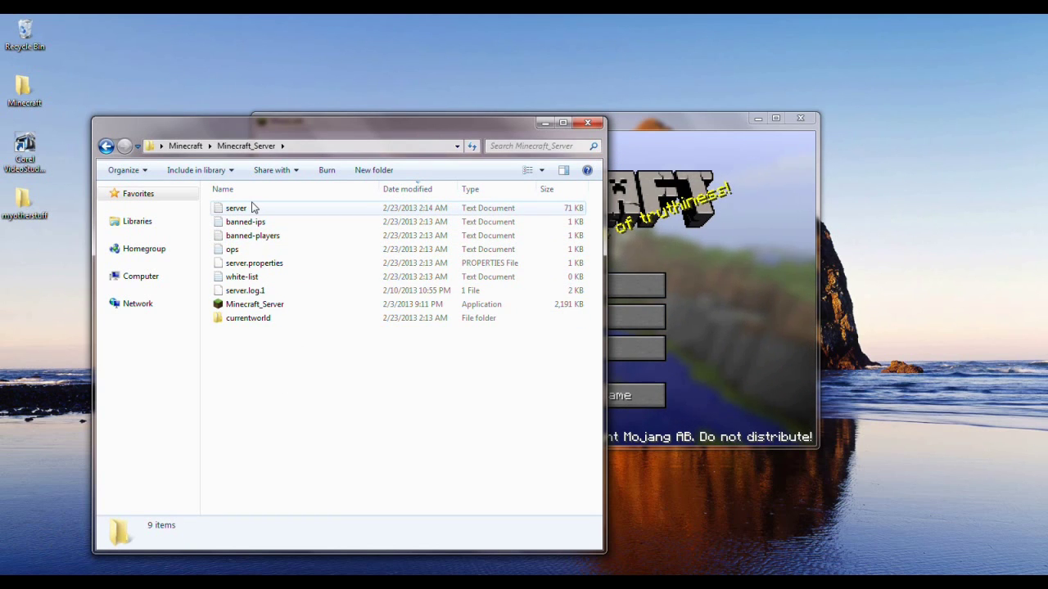
double_click(289, 306)
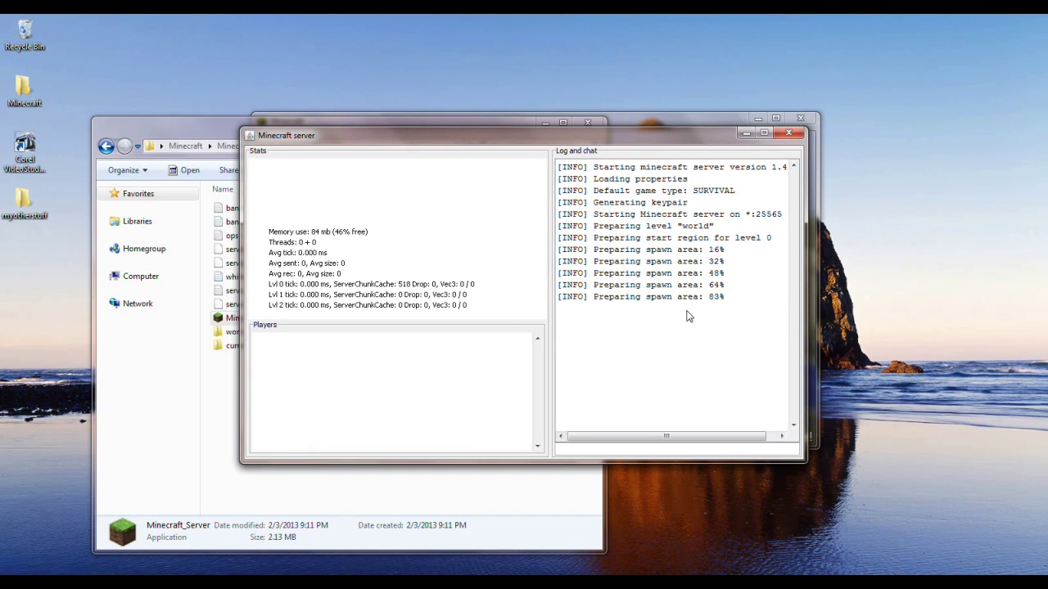
left_click(157, 383)
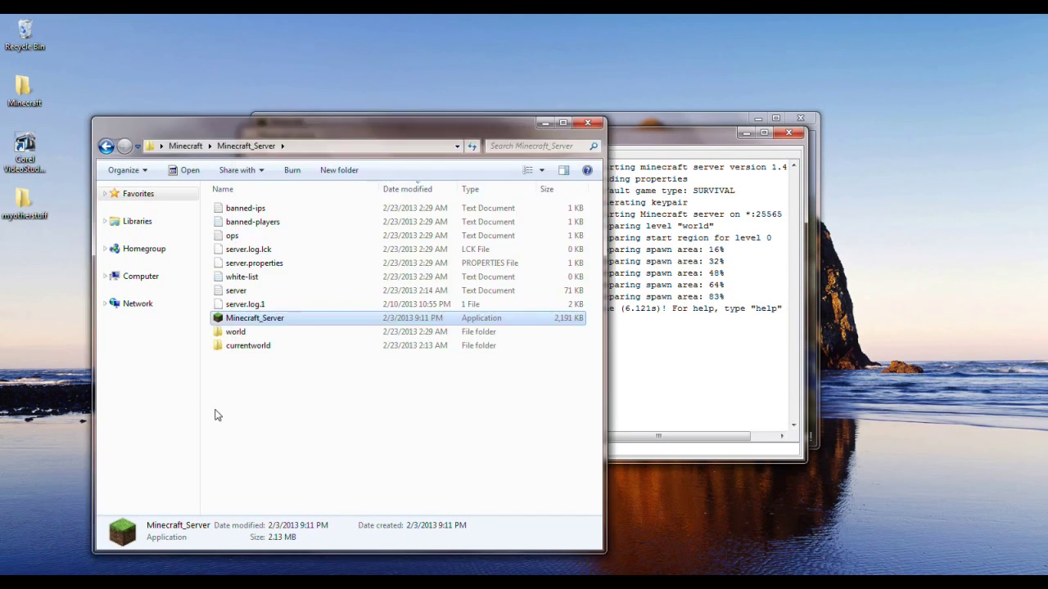
left_click(215, 415)
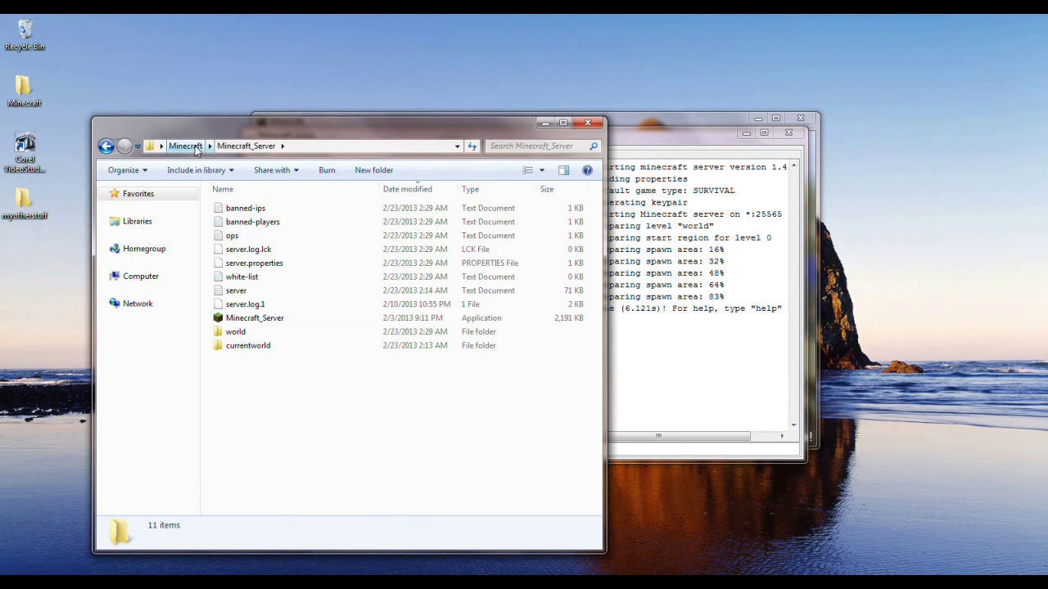
Switch to the Minecraft game and join the multiplayer server by direct connection to LocalHost
left_click(683, 116)
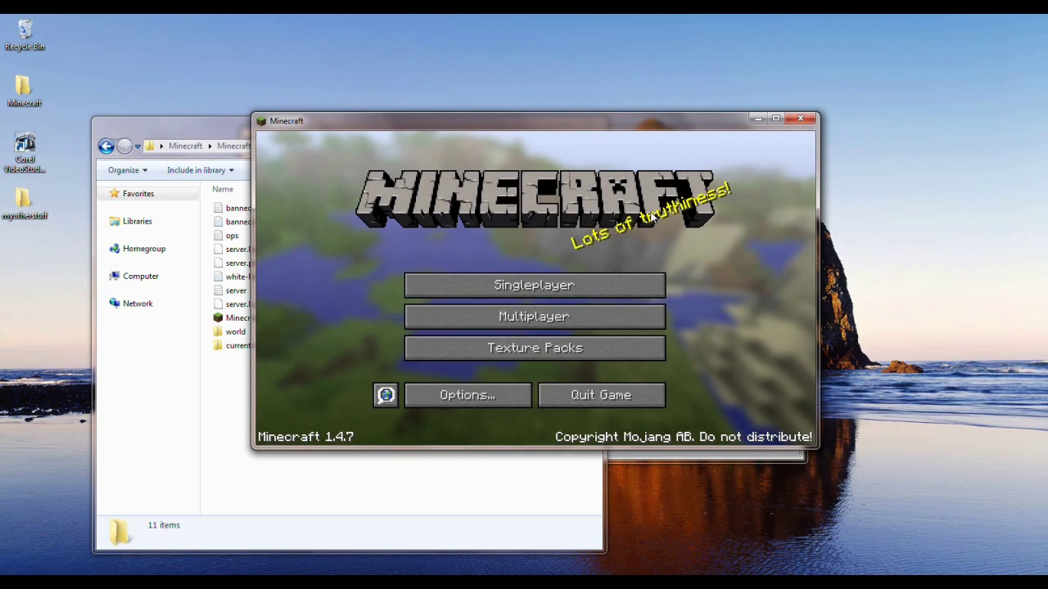
left_click(601, 316)
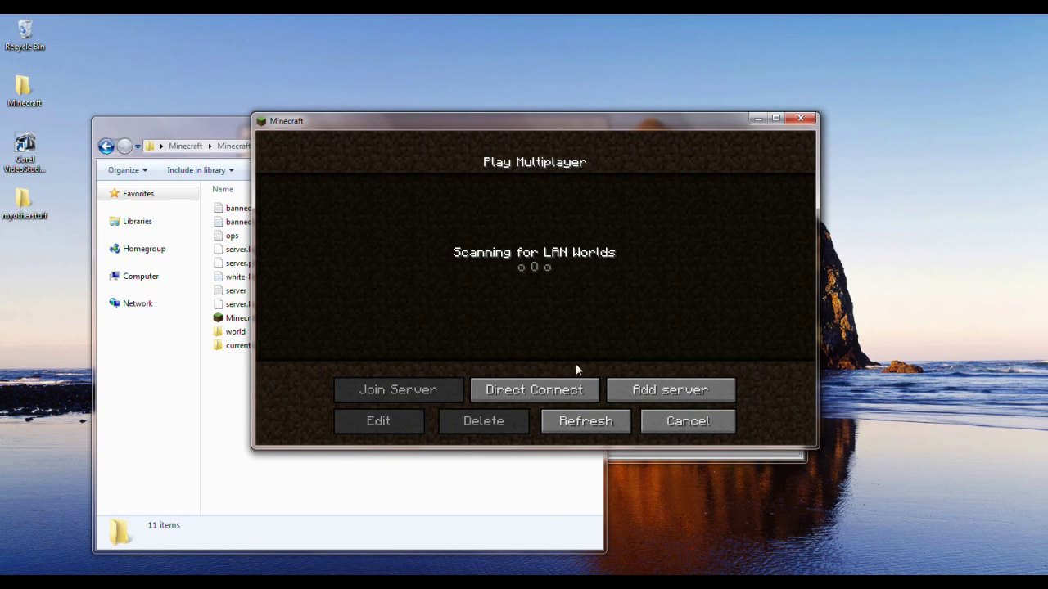
left_click(559, 388)
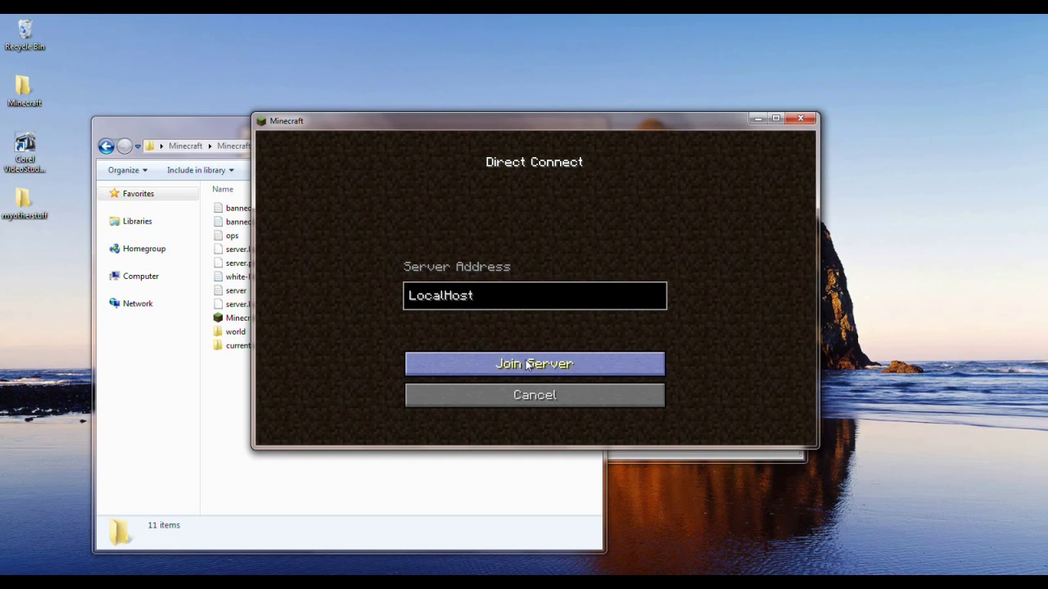
left_click(528, 364)
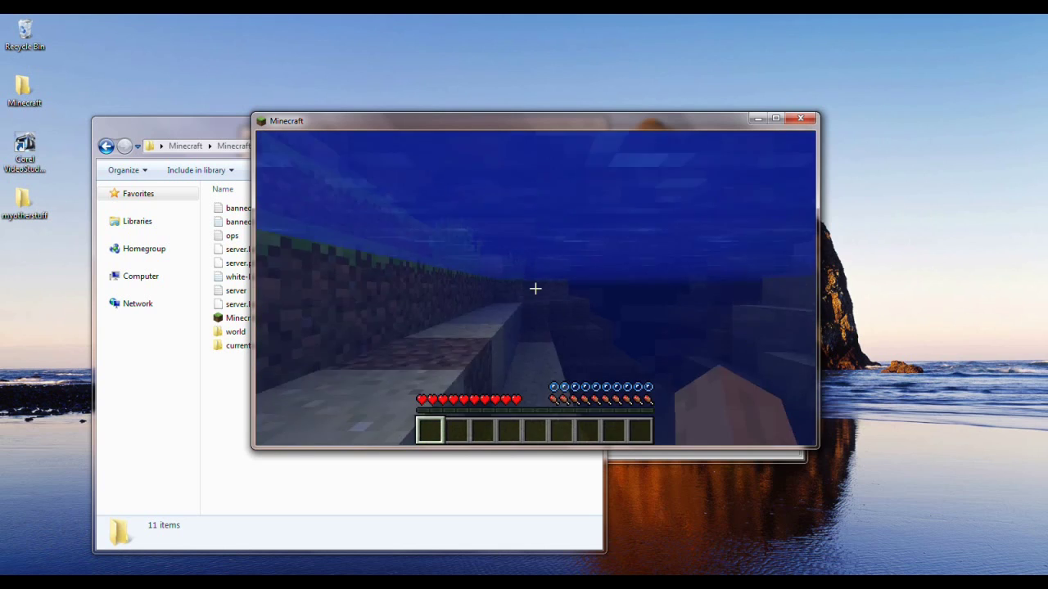
Swim up to the water's surface and walk ashore along the sandy bank
key("space")
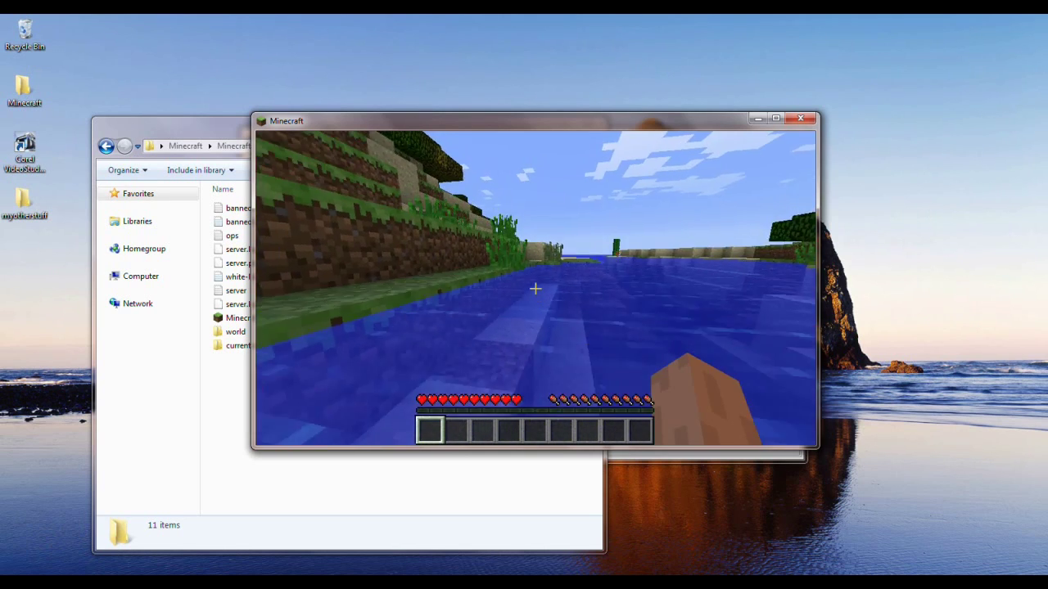
key("w")
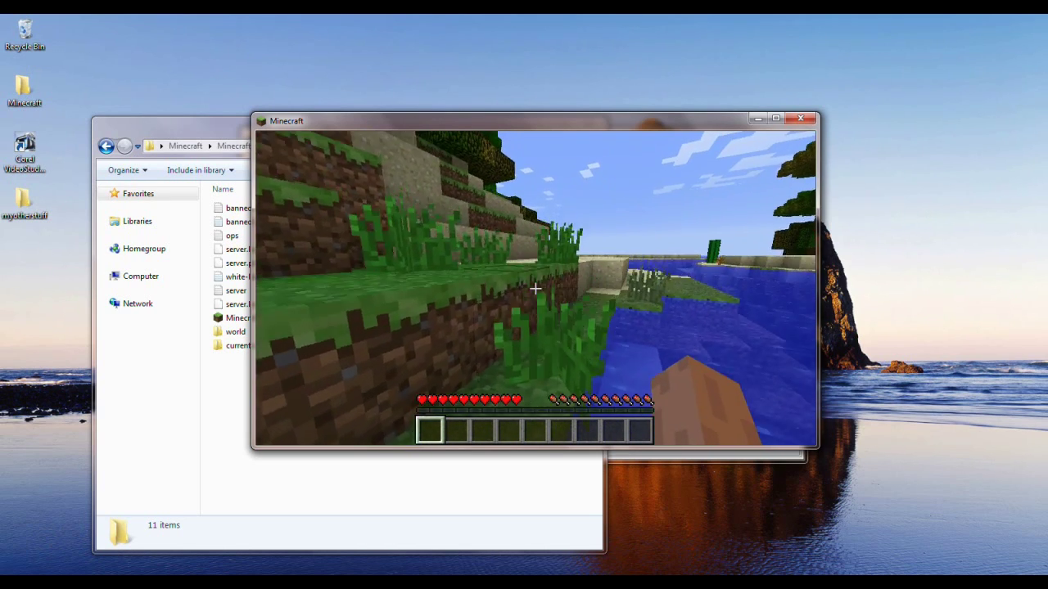
key("w")
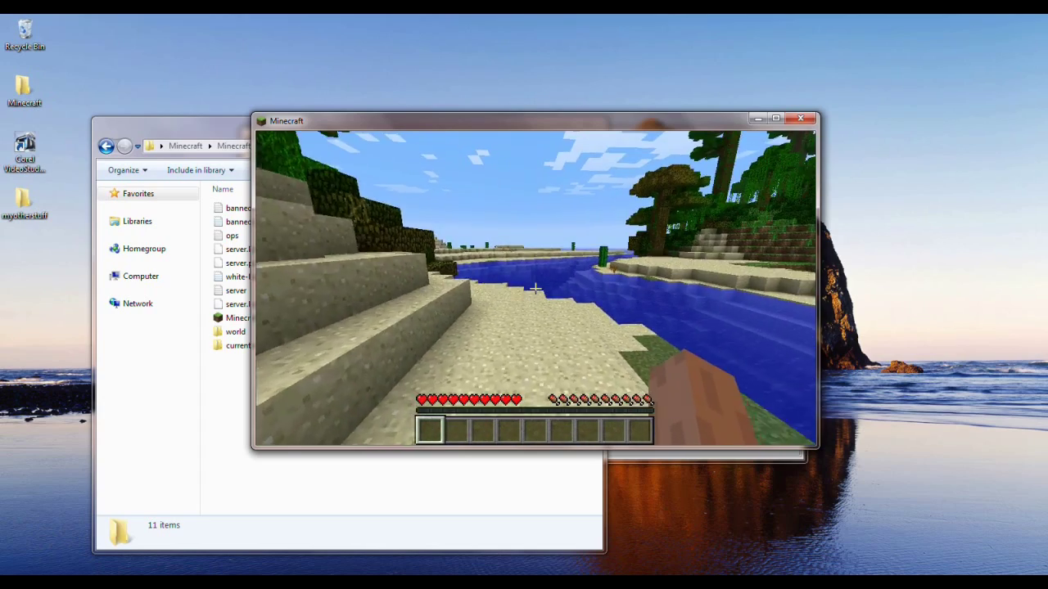
key("w")
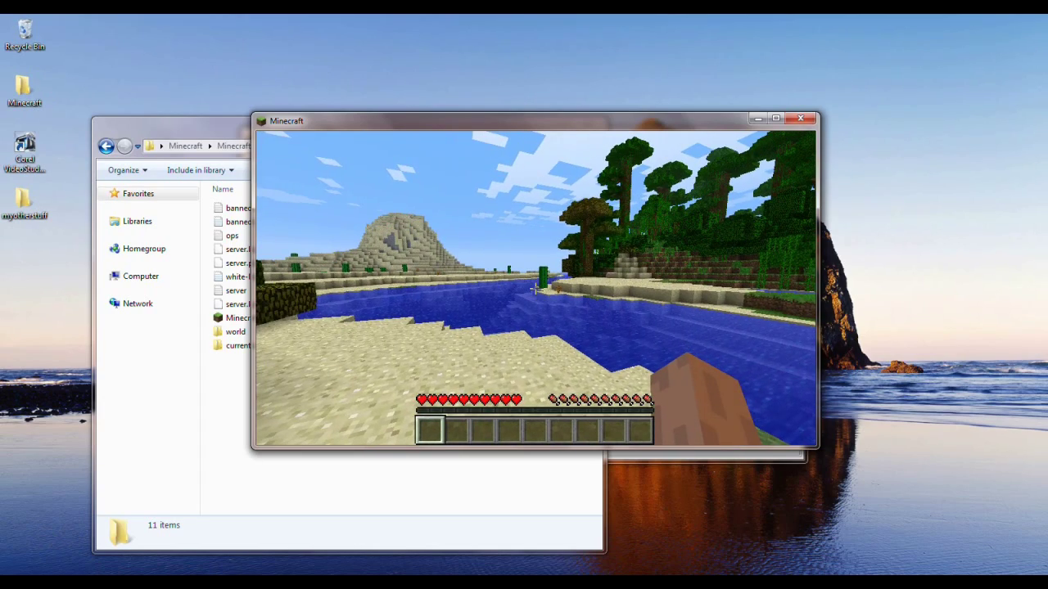
Try to change the game mode with the chat command /gamemode 1
type("/")
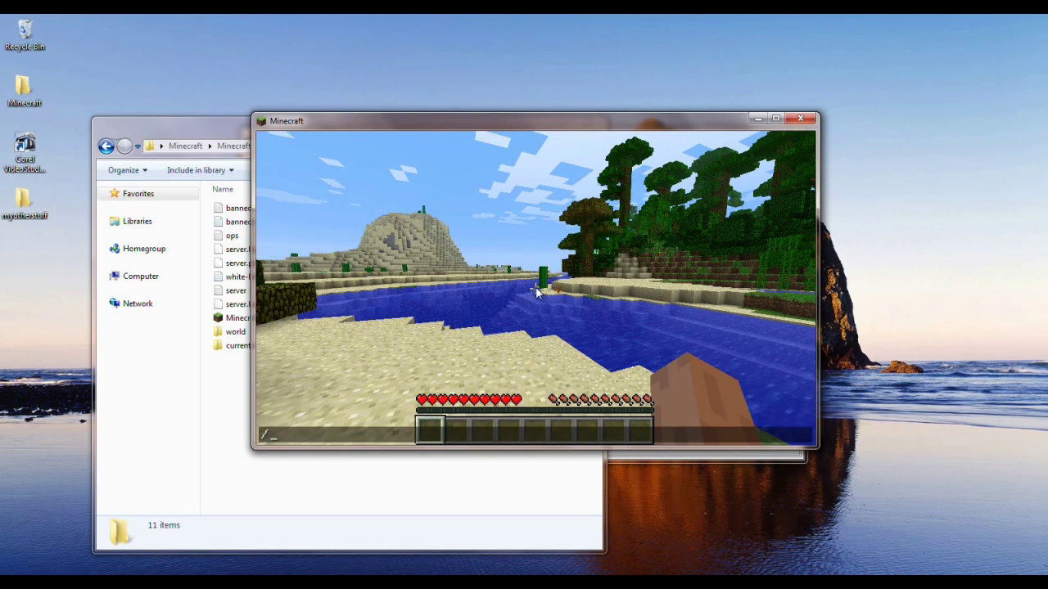
type("game")
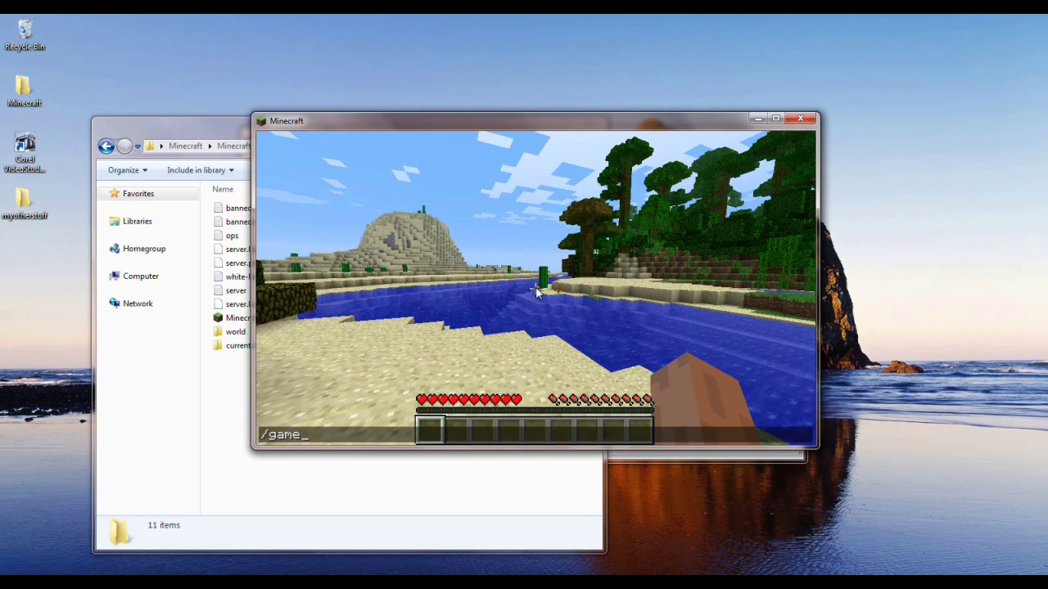
type("mode 1")
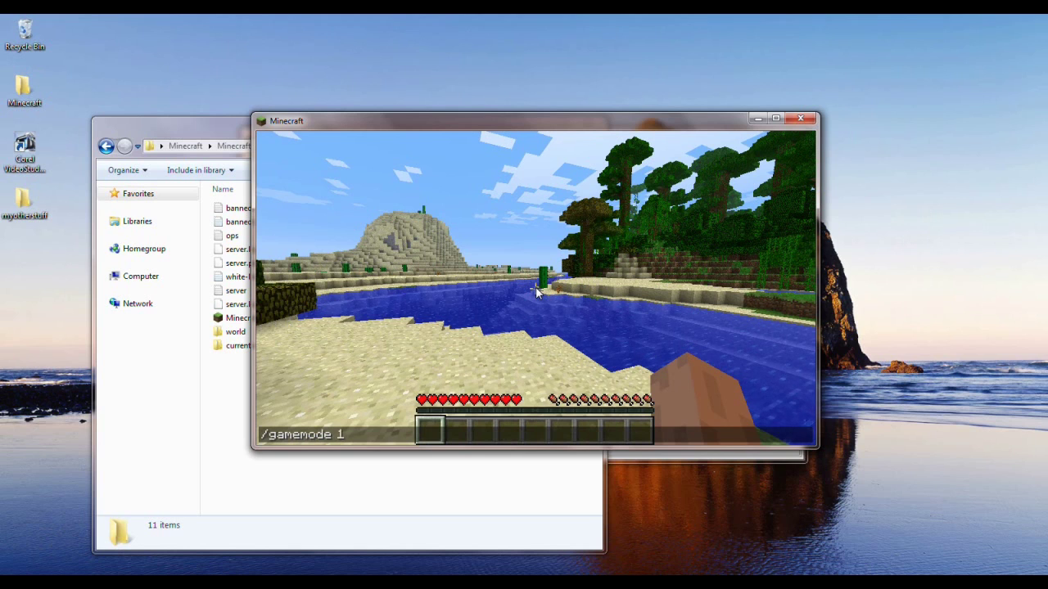
key("Return")
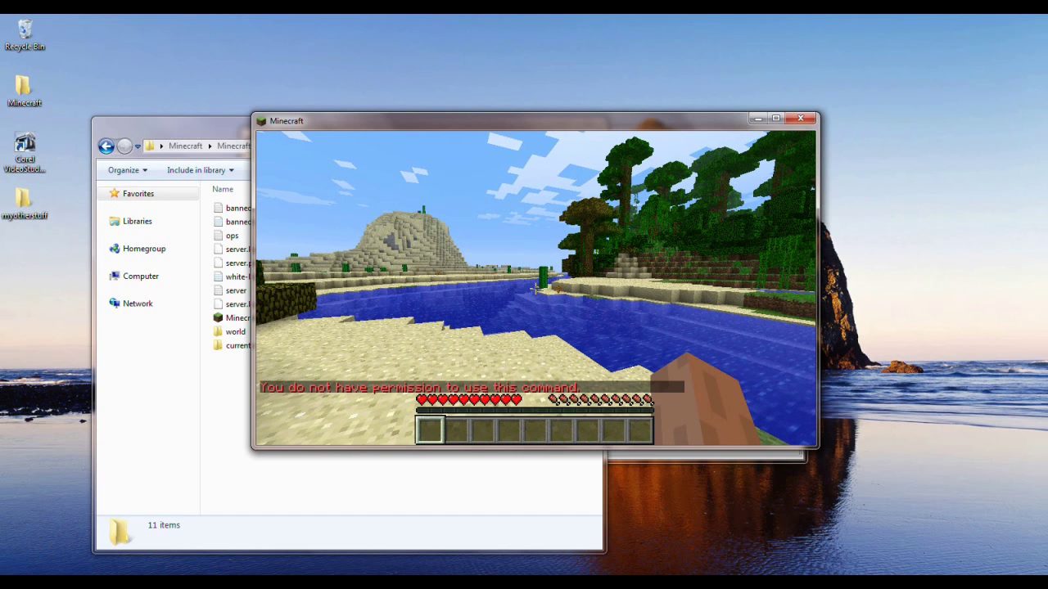
Disconnect from the multiplayer game and close the running Minecraft server window
key("Escape")
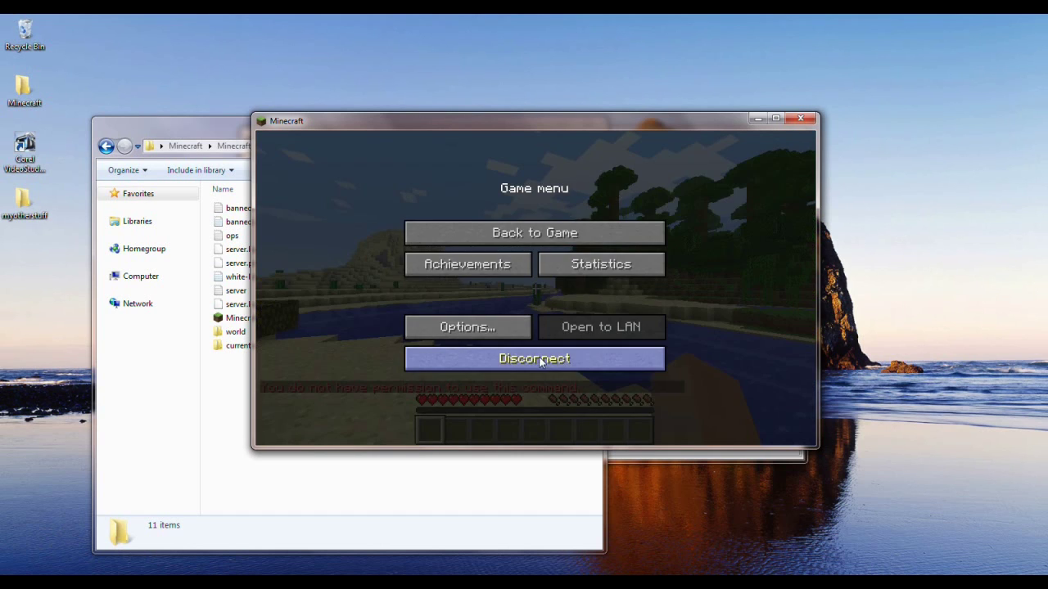
left_click(540, 362)
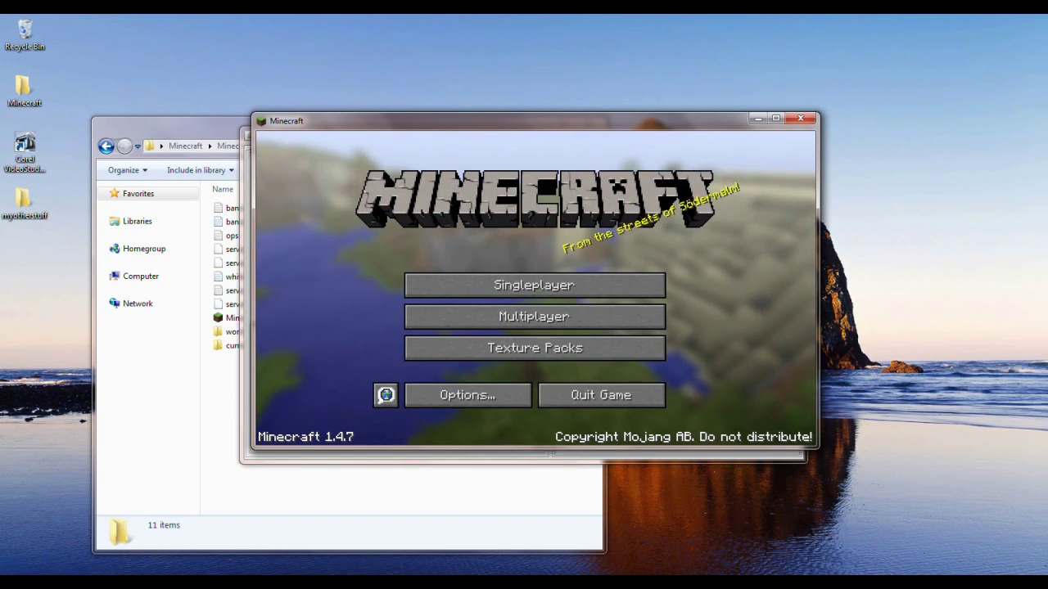
right_click(381, 581)
left_click(382, 559)
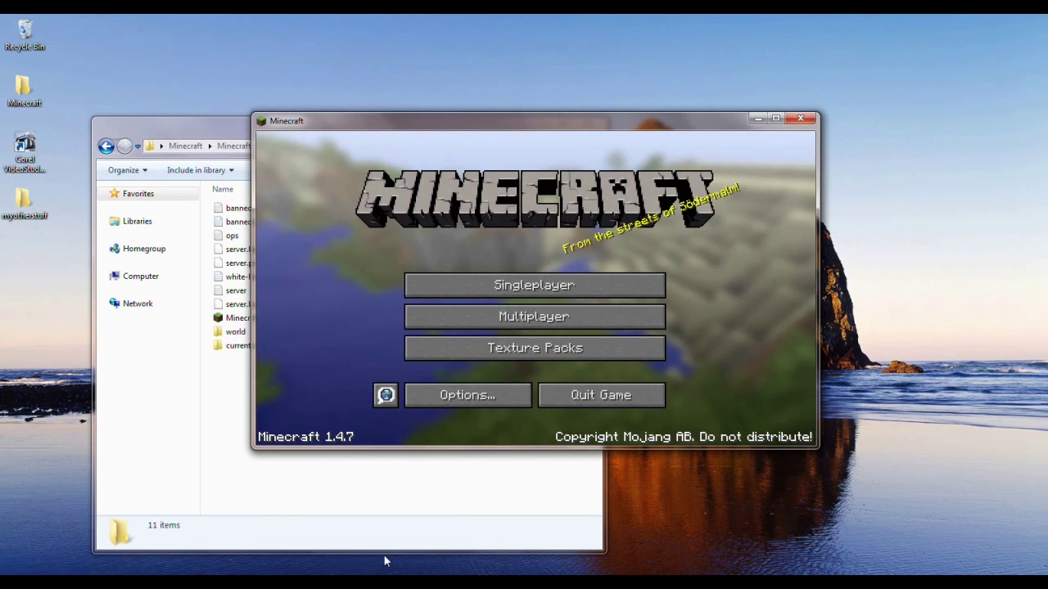
Open the ops text file in the Minecraft_Server folder and enter "Insert username here" on its first line
left_click(250, 422)
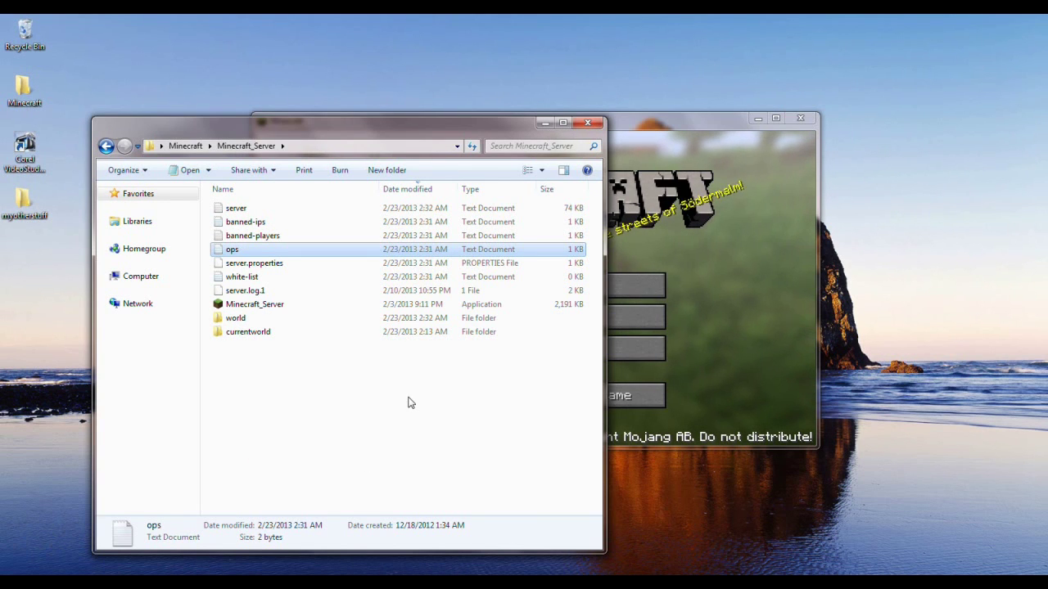
double_click(235, 252)
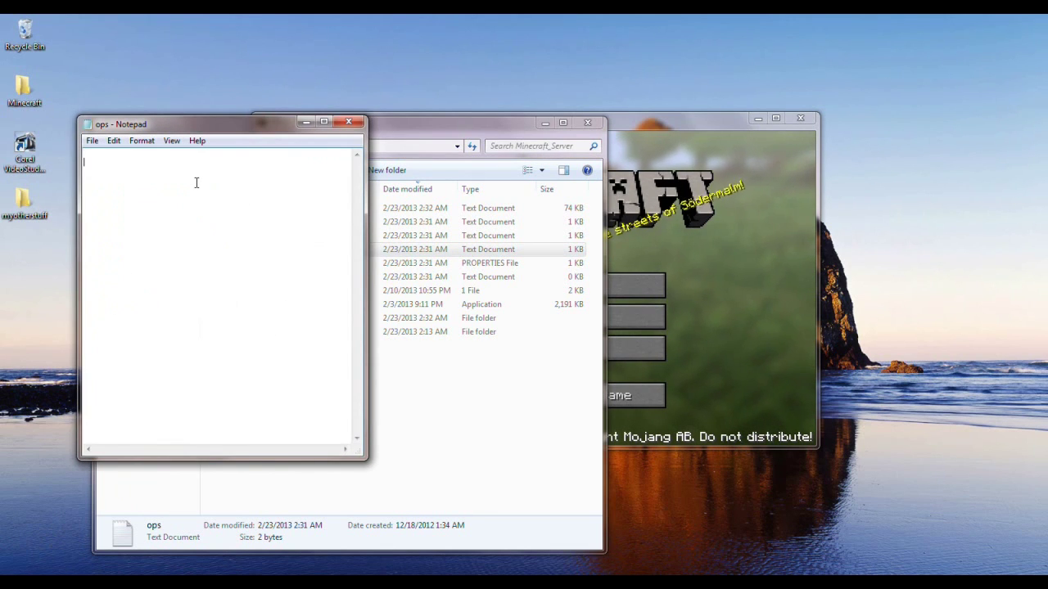
type("Insert username ")
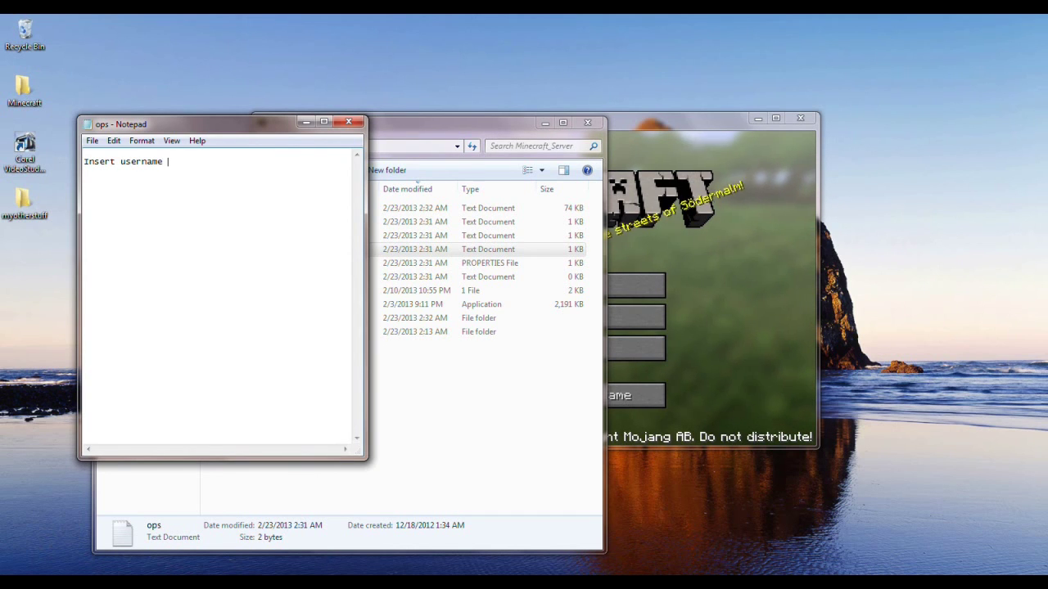
type("here")
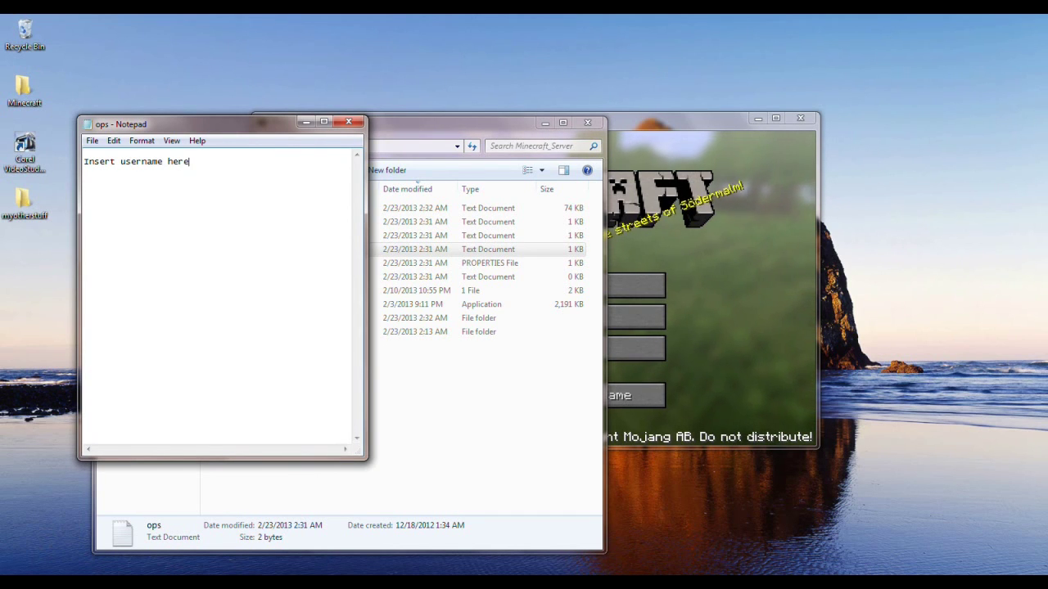
Save and close the ops text file, and start the Minecraft_Server application again
left_click(92, 141)
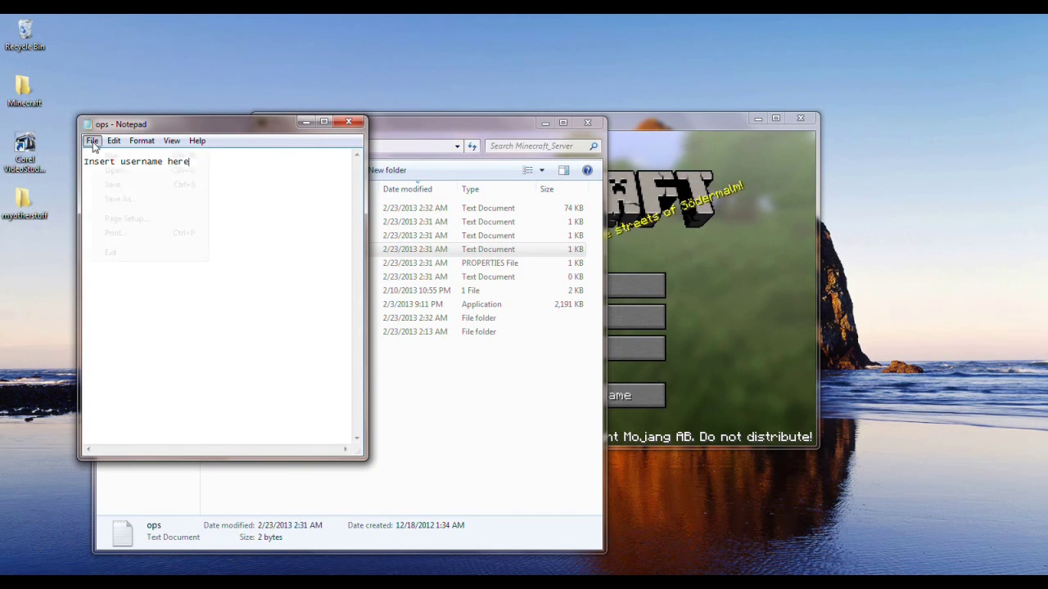
left_click(102, 184)
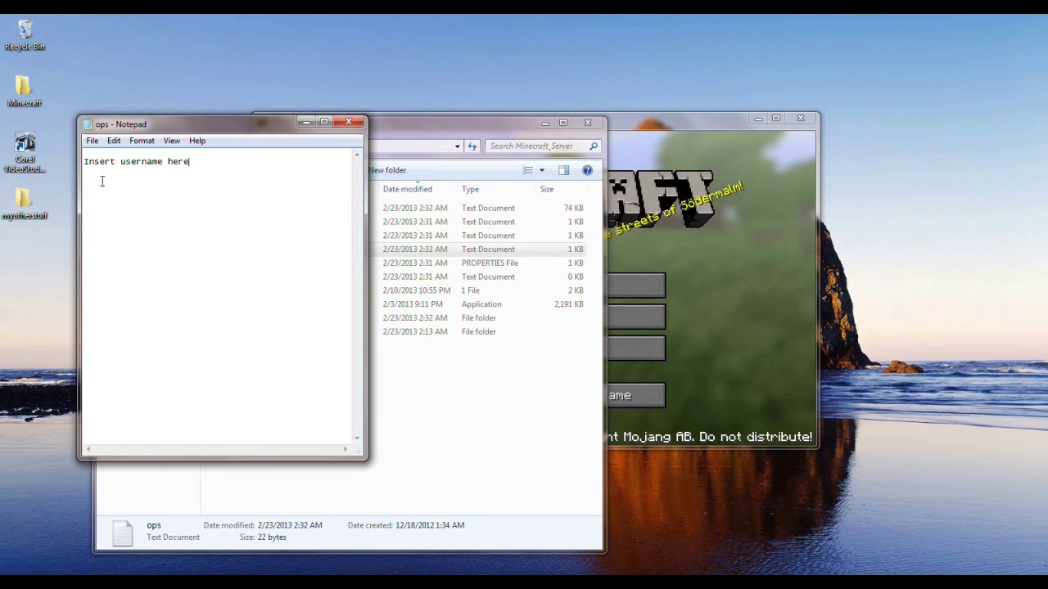
left_click(348, 122)
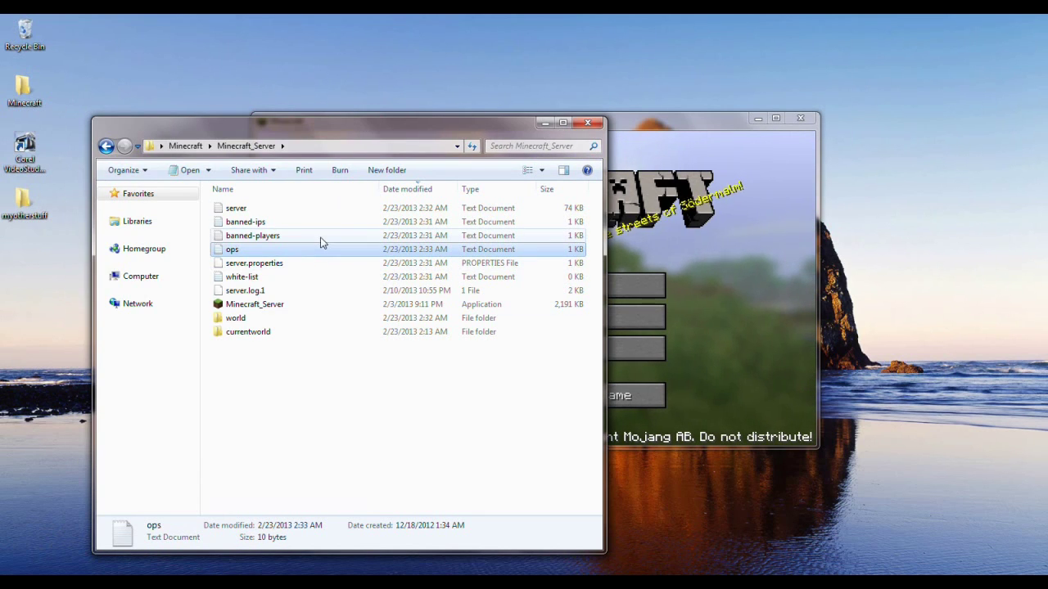
left_click(268, 306)
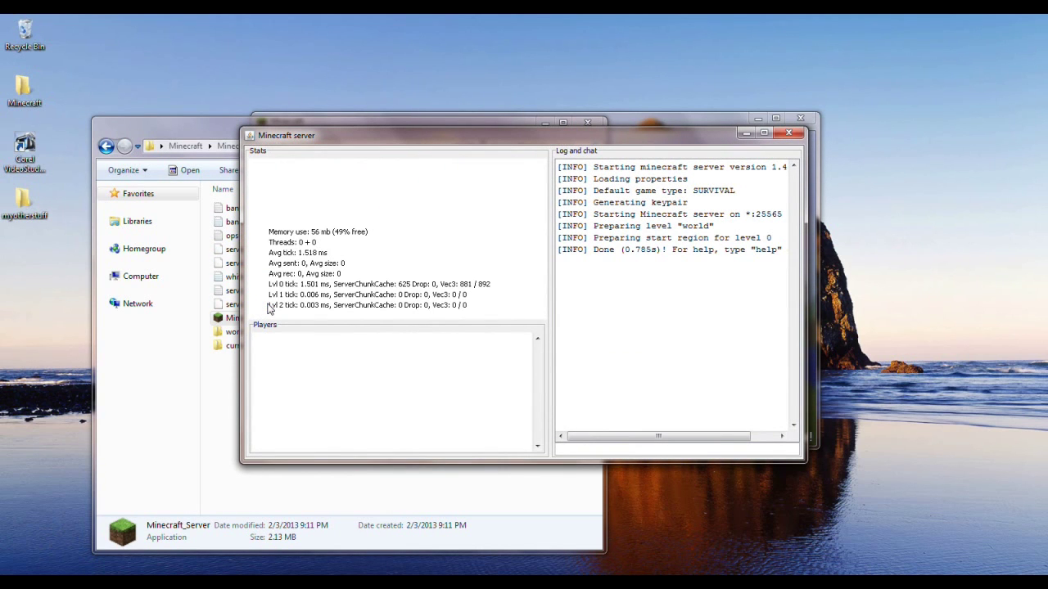
left_click(203, 411)
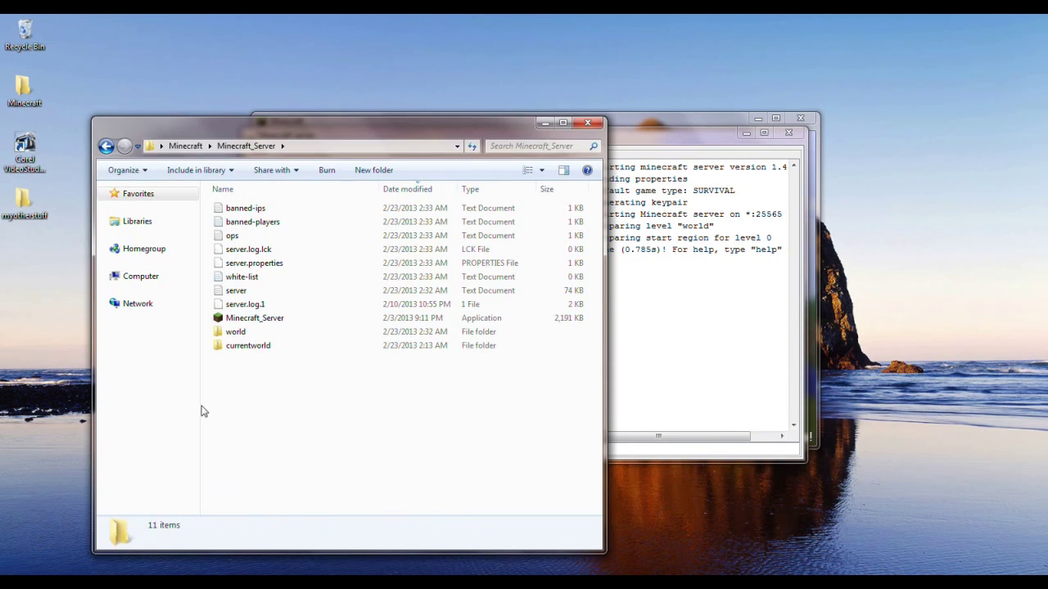
Switch to the Minecraft game and join the multiplayer server by direct connection to LocalHost
left_click(364, 573)
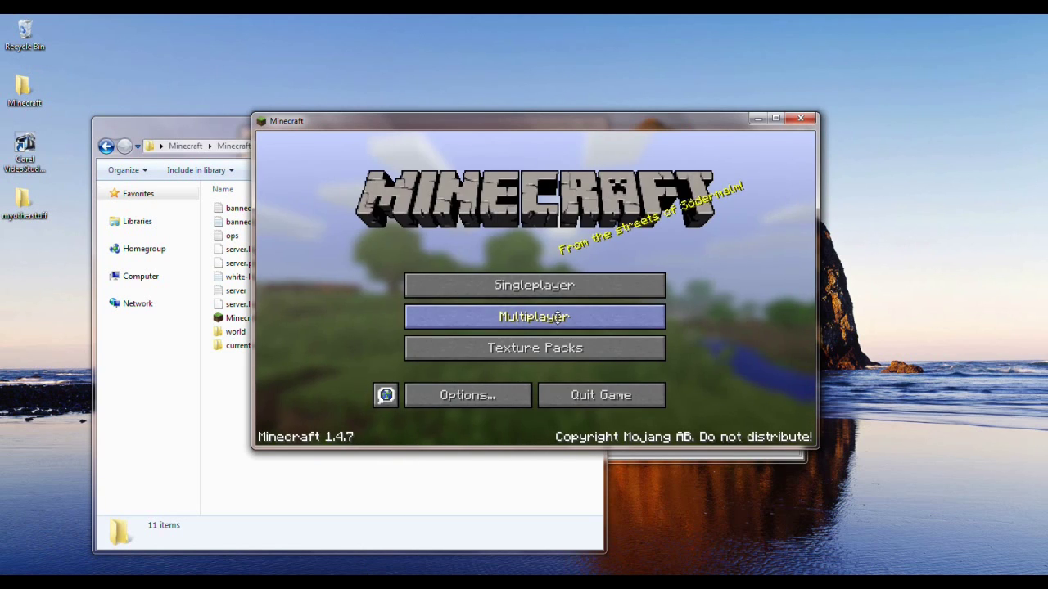
left_click(558, 316)
left_click(536, 394)
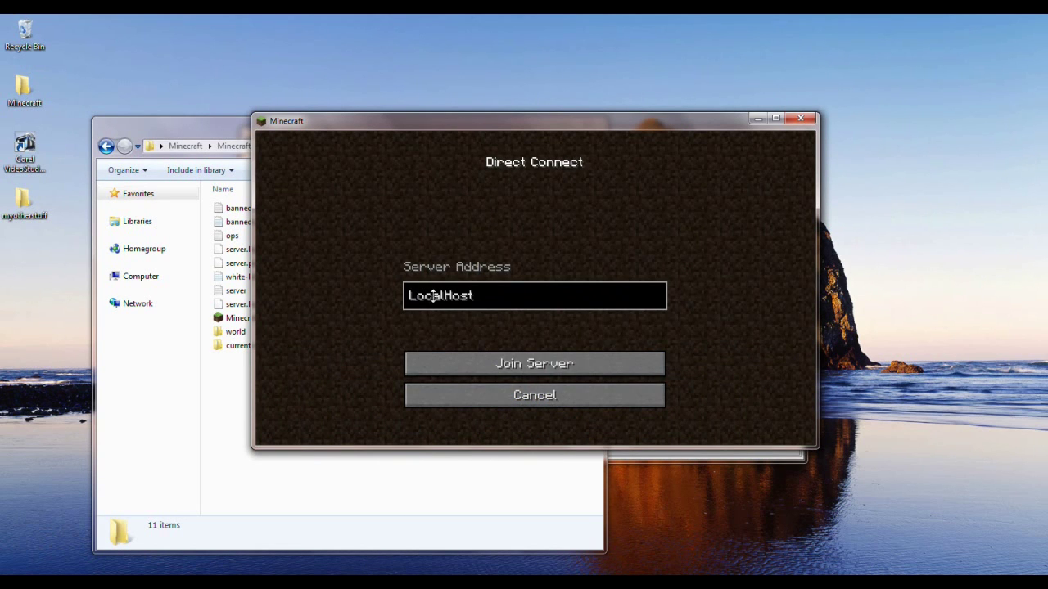
left_click(478, 360)
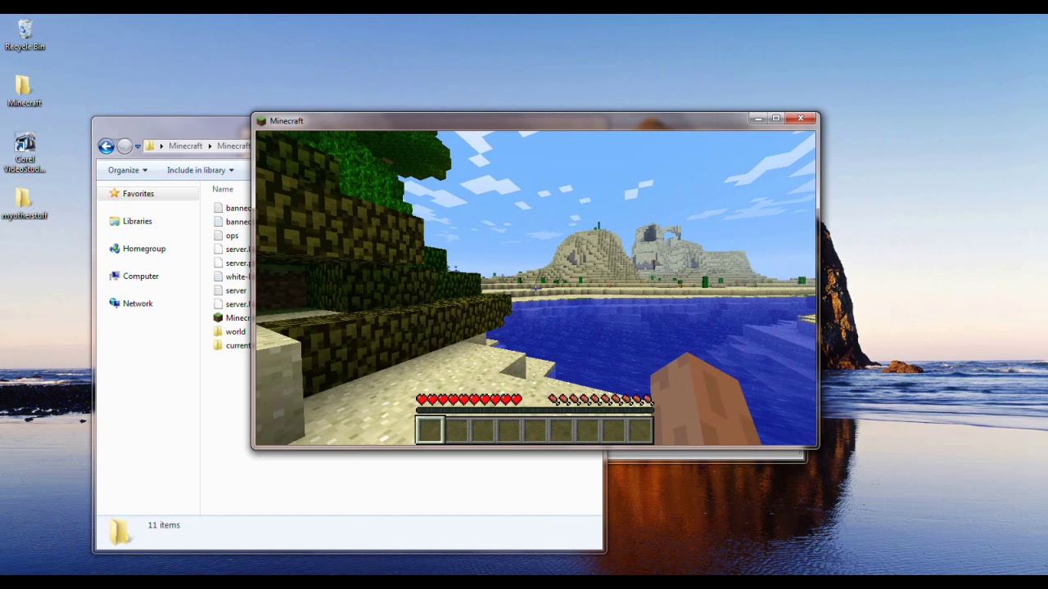
Change the game mode with the chat command /gamemode 1
key("slash")
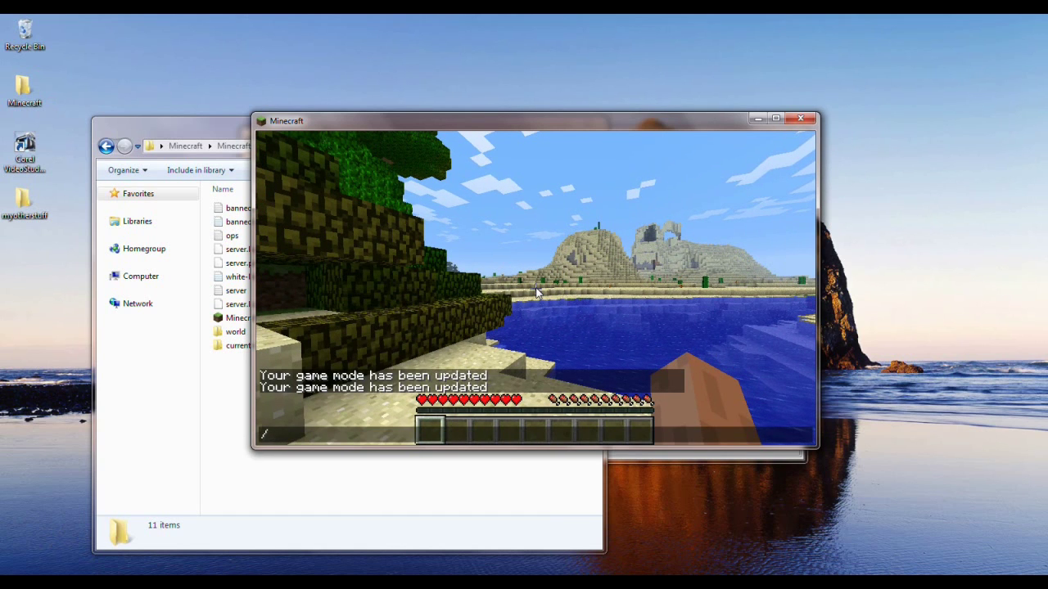
type("gamemode 1")
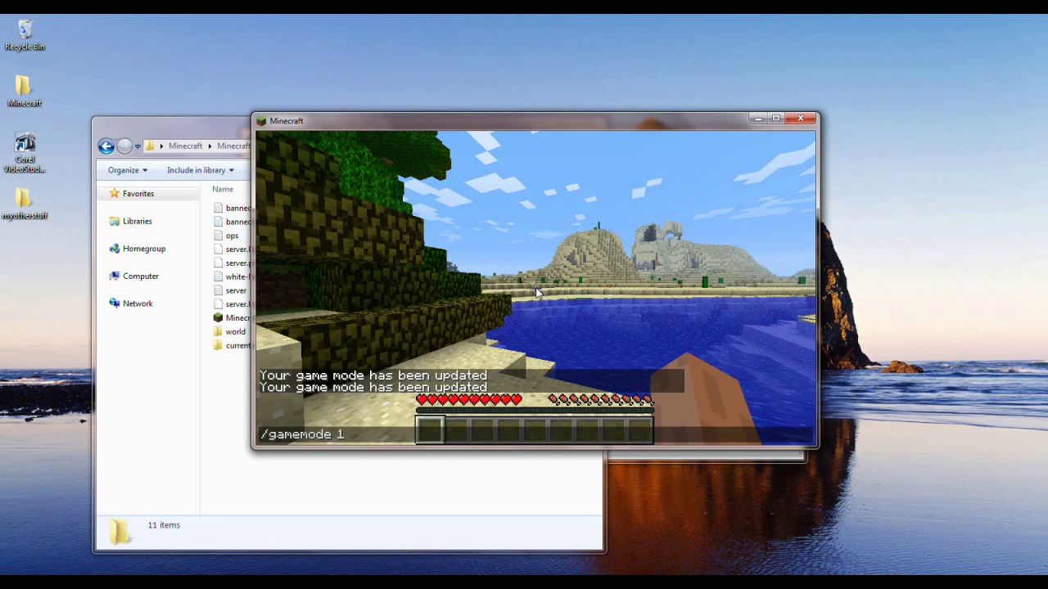
key("Return")
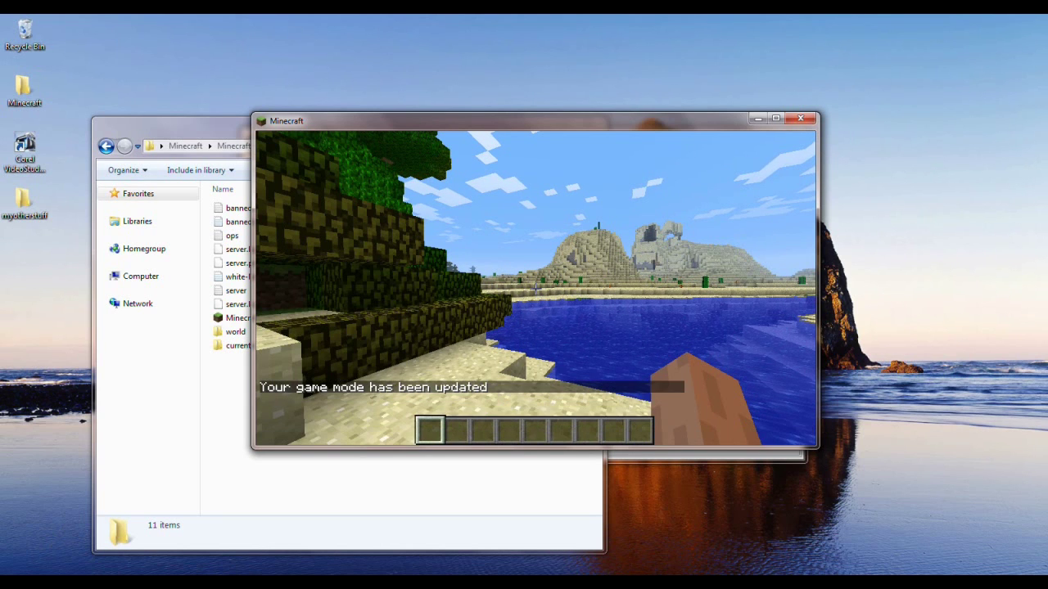
Fly over the desert and along the river to explore the server world
mouse_move(536, 288)
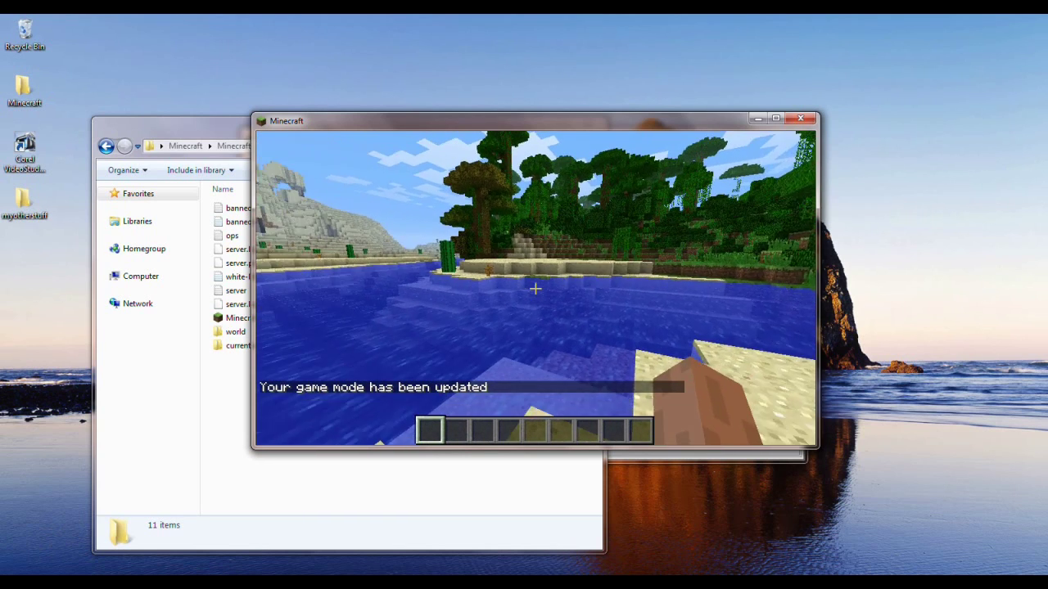
key("e")
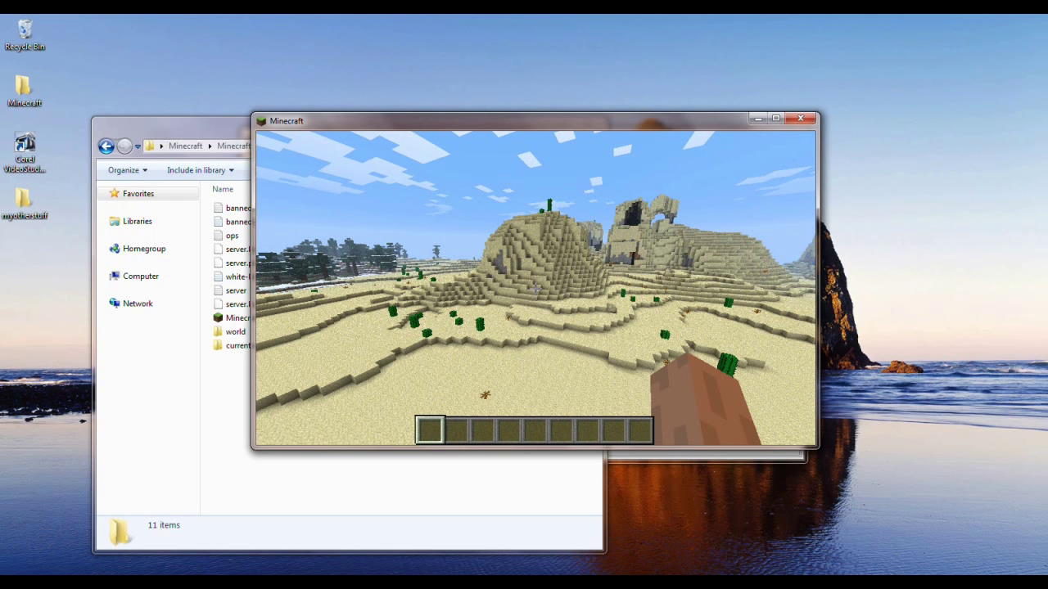
key("w")
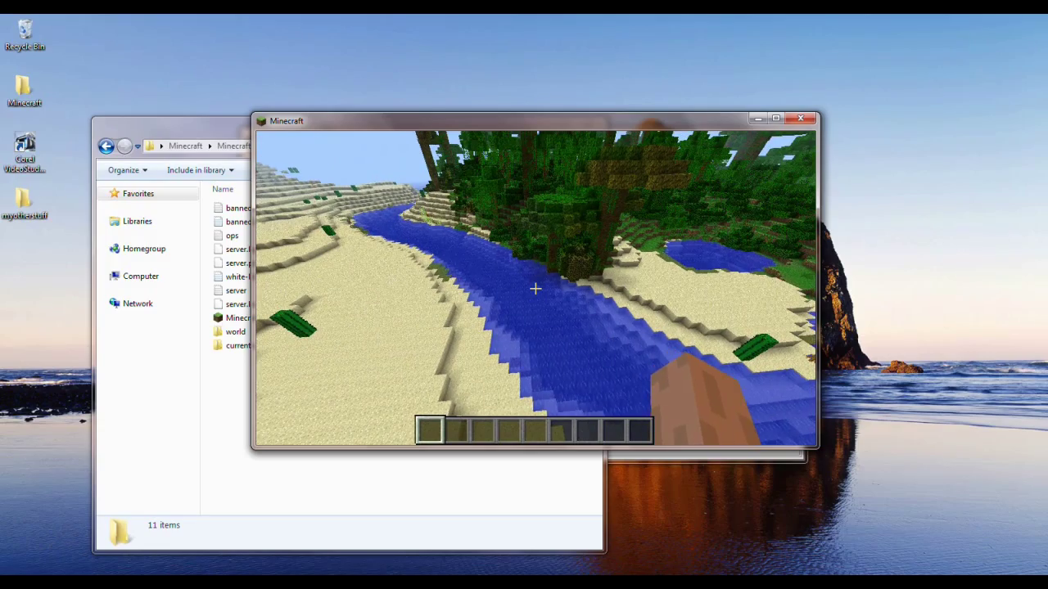